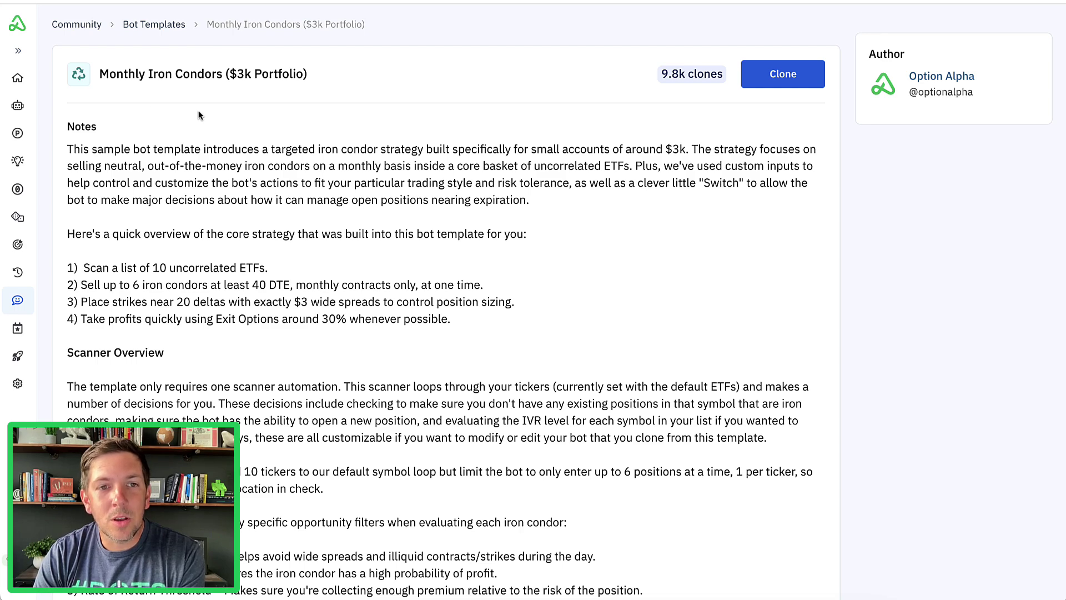
Step: Read through the Monthly Iron Condors template notes and open its Iron Condor Scanner for $3k Portfolio automation
{"action": "scroll", "coordinate": [199, 115], "scroll_direction": "down", "scroll_amount": 18}
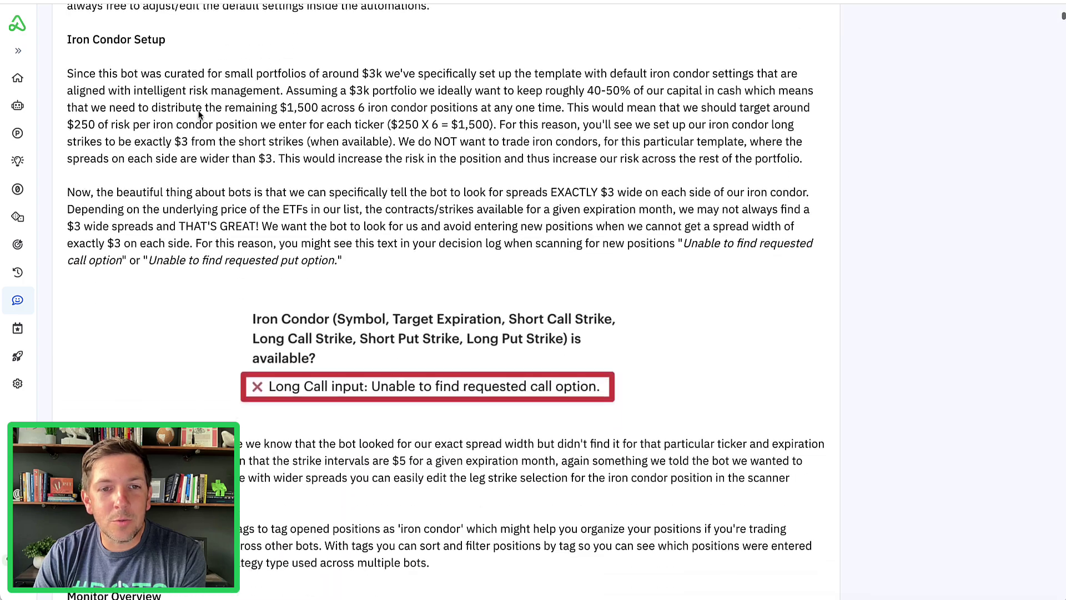
{"action": "scroll", "coordinate": [199, 115], "scroll_direction": "down", "scroll_amount": 15}
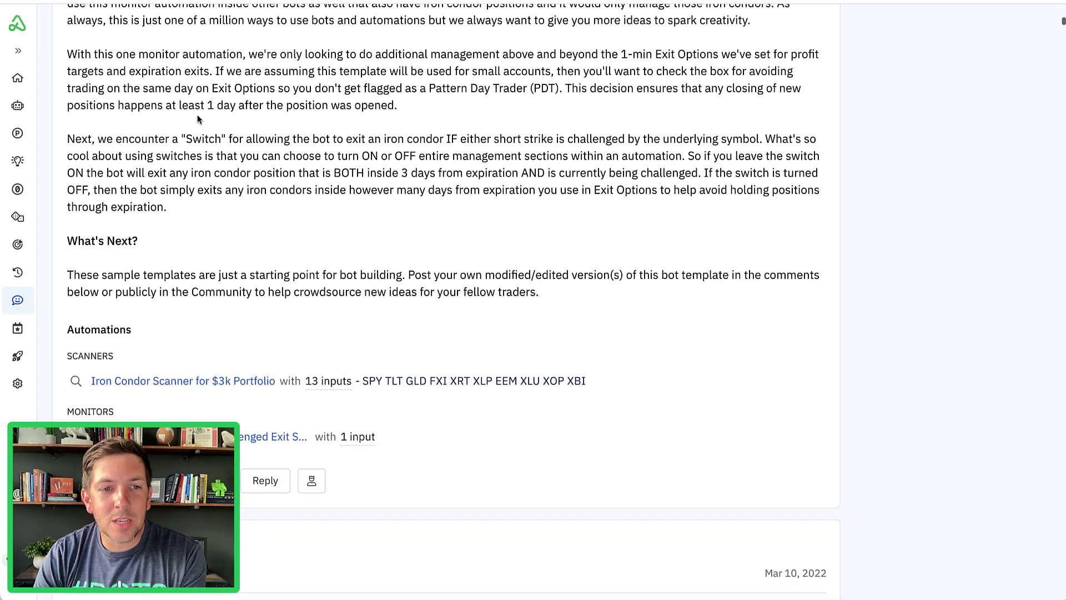
{"action": "left_click", "coordinate": [242, 384]}
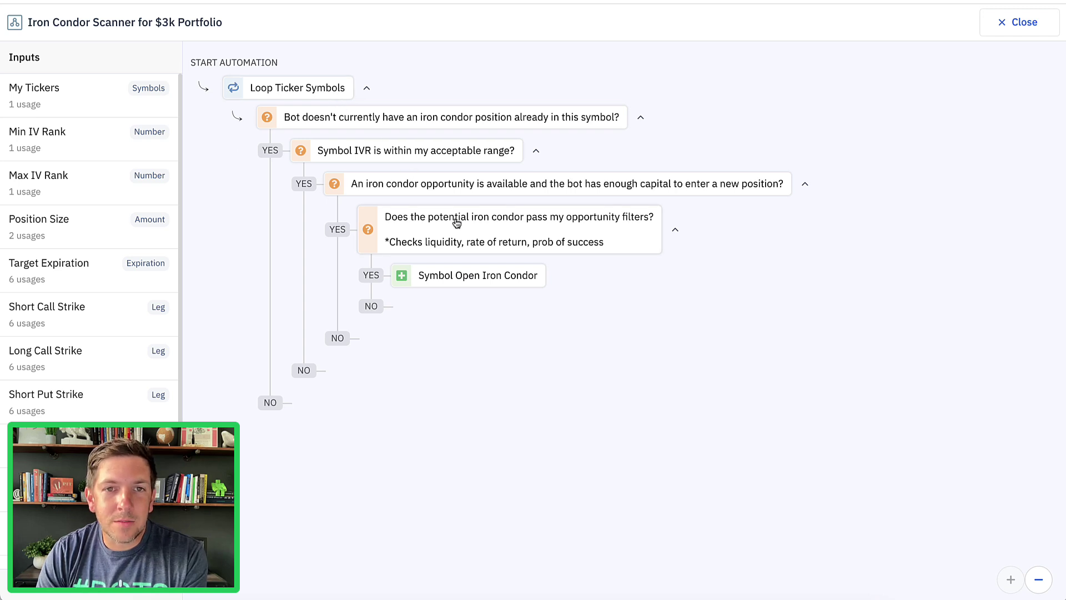
Step: Inspect the position details of the template scanner's Symbol Open Iron Condor action, and close the scanner
{"action": "left_click", "coordinate": [461, 278]}
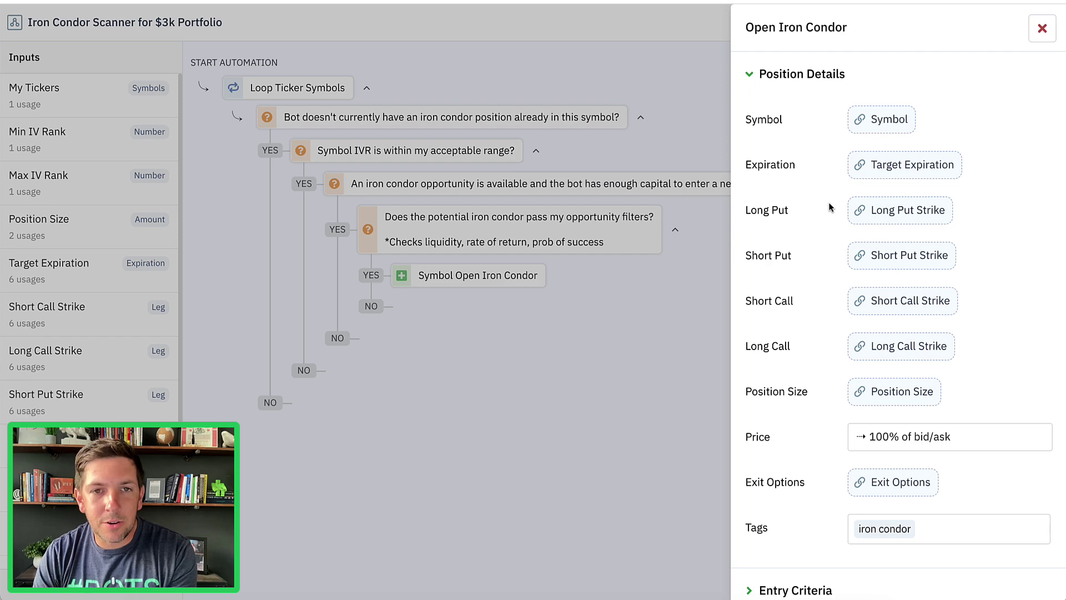
{"action": "left_click", "coordinate": [1042, 28]}
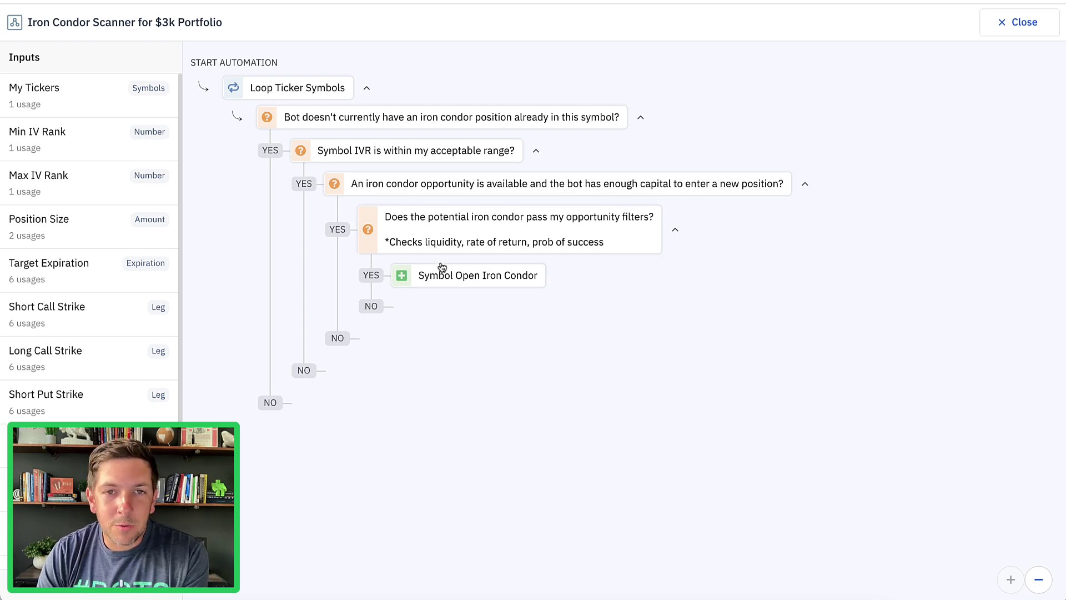
{"action": "left_click", "coordinate": [462, 281]}
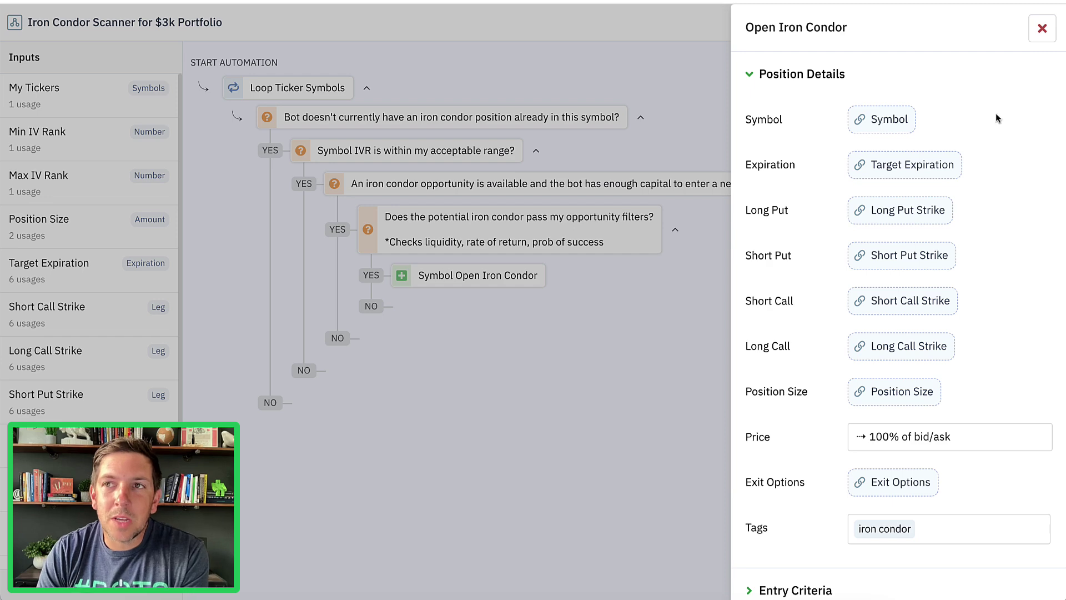
{"action": "left_click", "coordinate": [1034, 29]}
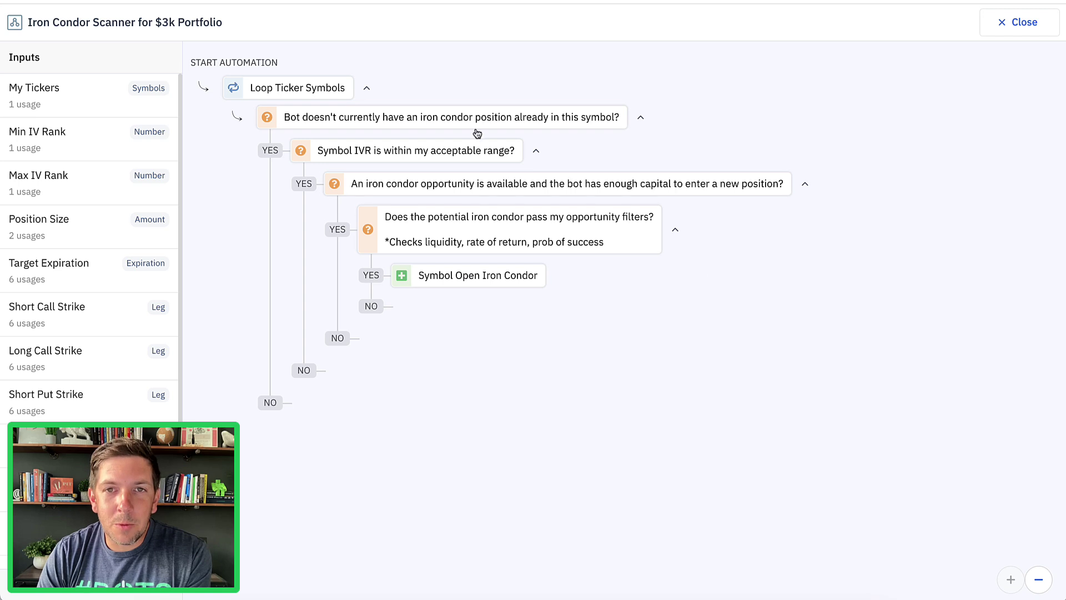
{"action": "left_click", "coordinate": [1010, 31]}
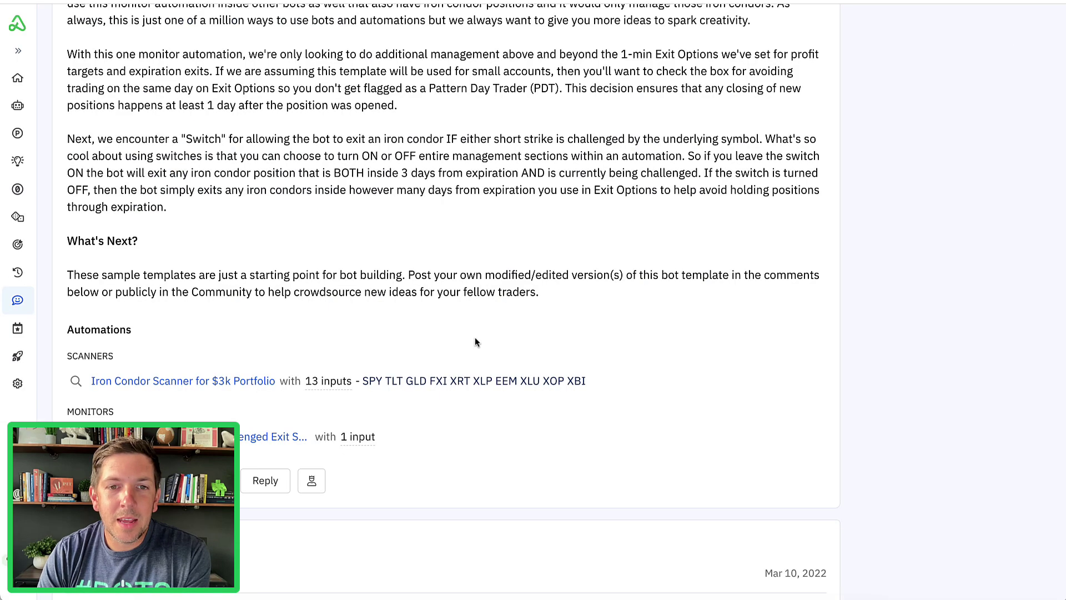
Step: Switch to the running Monthly Iron Condors ($3k Portfolio) bot, review its performance dashboard and open its settings
{"action": "mouse_move", "coordinate": [326, 389]}
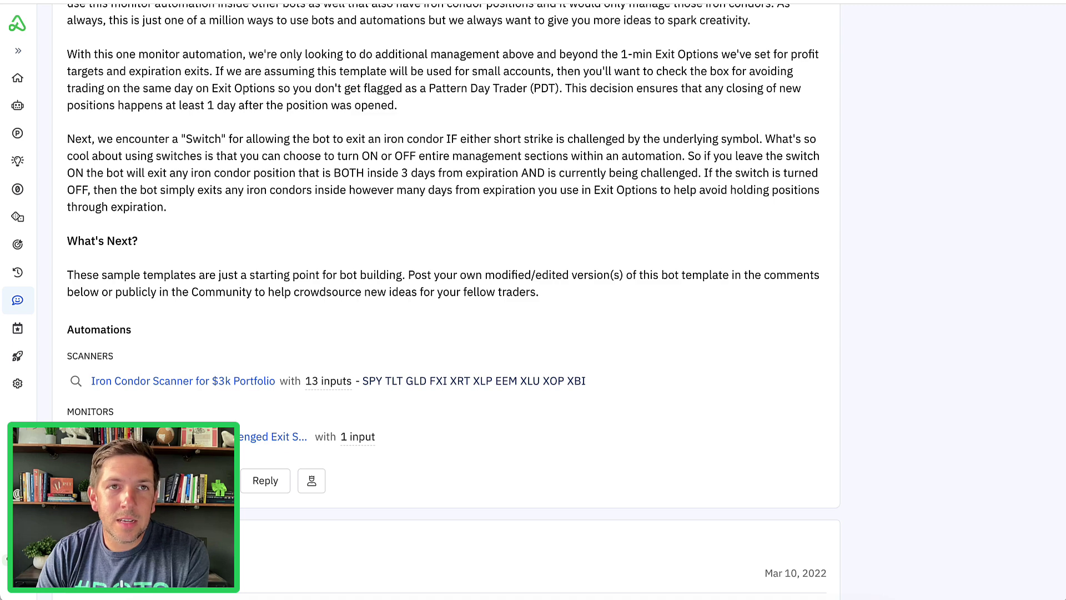
{"action": "left_click", "coordinate": [311, 2]}
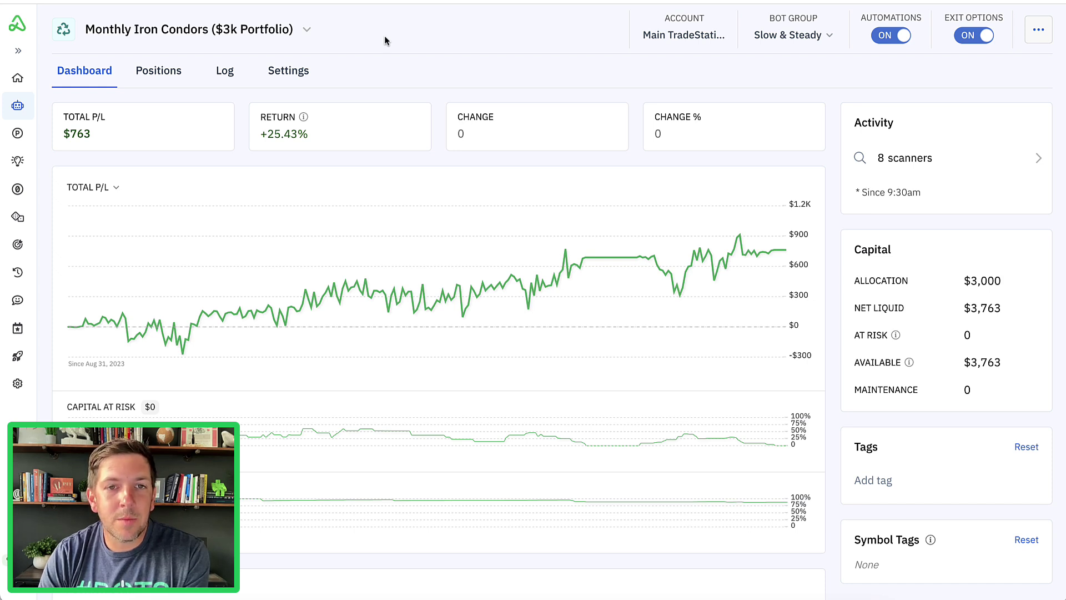
{"action": "mouse_move", "coordinate": [72, 332]}
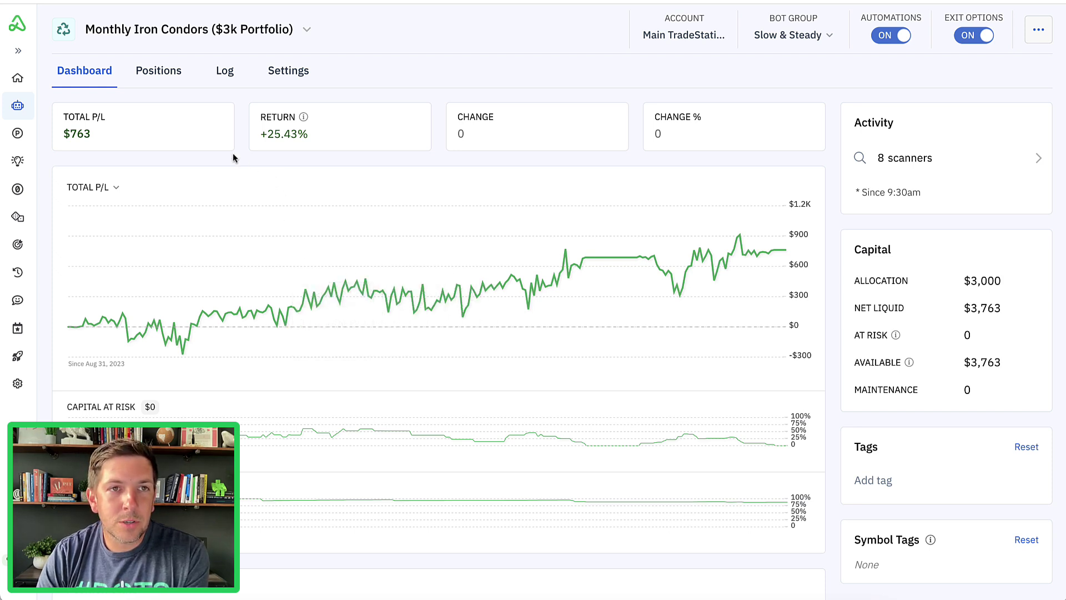
{"action": "left_click", "coordinate": [294, 76]}
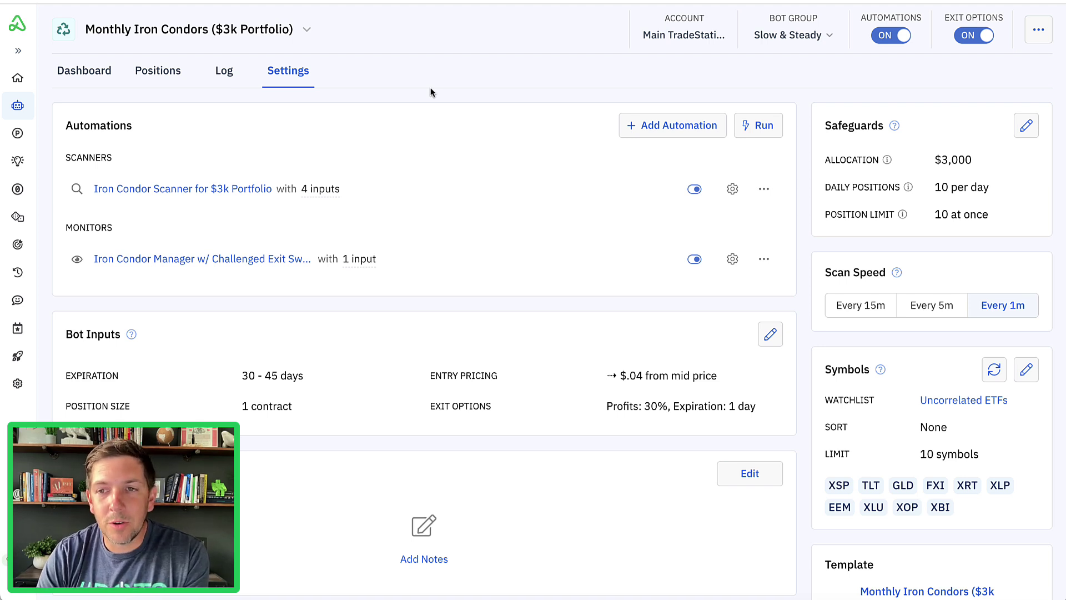
Step: Refresh the bot's symbols and open the symbol settings to review the watchlist, sort, filter and limit options
{"action": "left_click", "coordinate": [995, 372]}
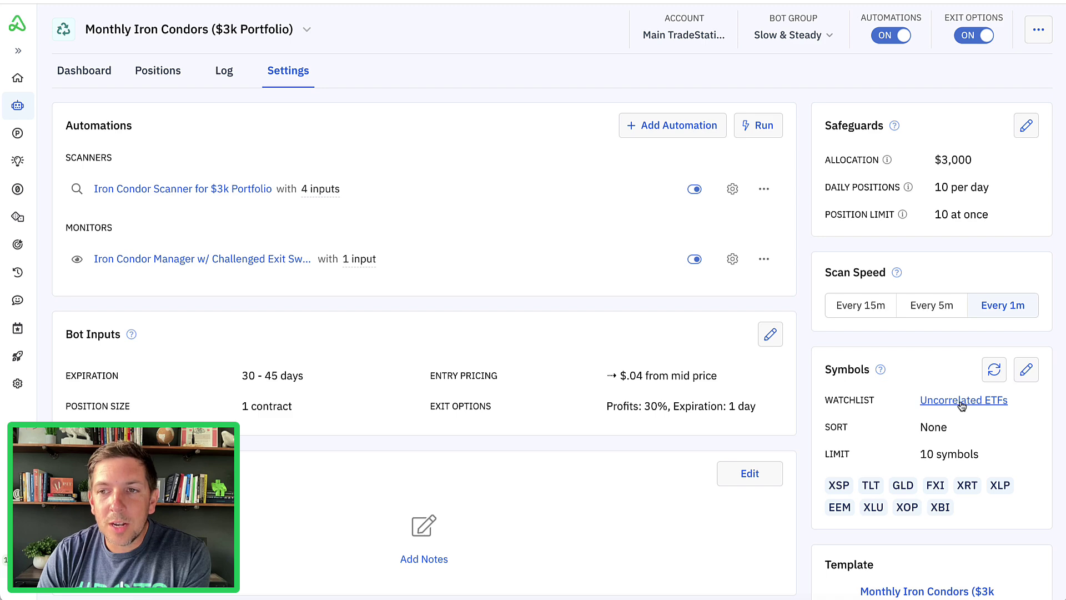
{"action": "left_click", "coordinate": [1026, 371]}
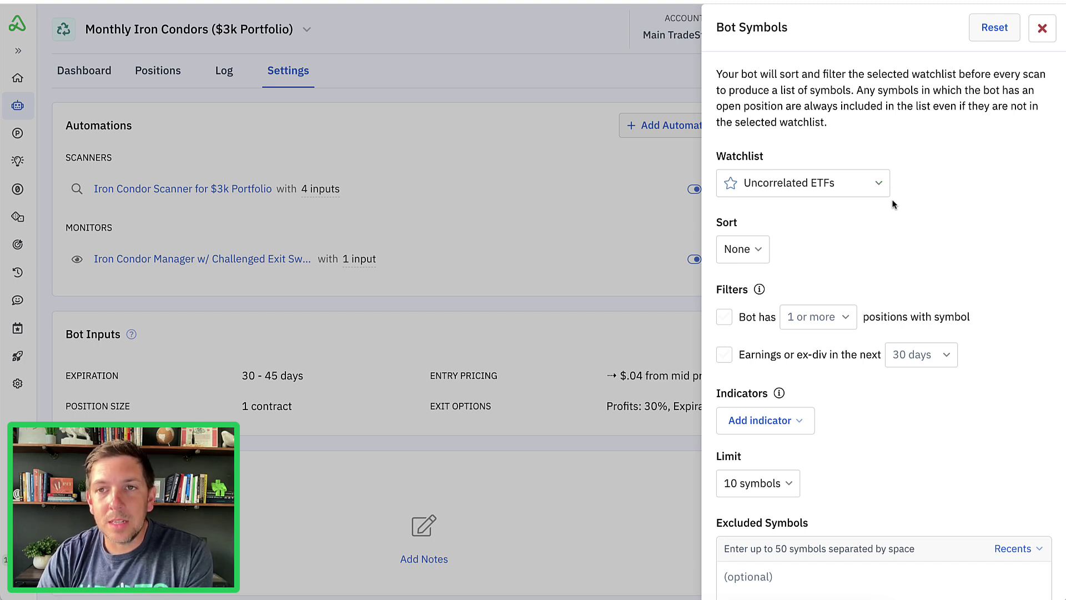
{"action": "scroll", "coordinate": [894, 205], "scroll_direction": "down", "scroll_amount": 3}
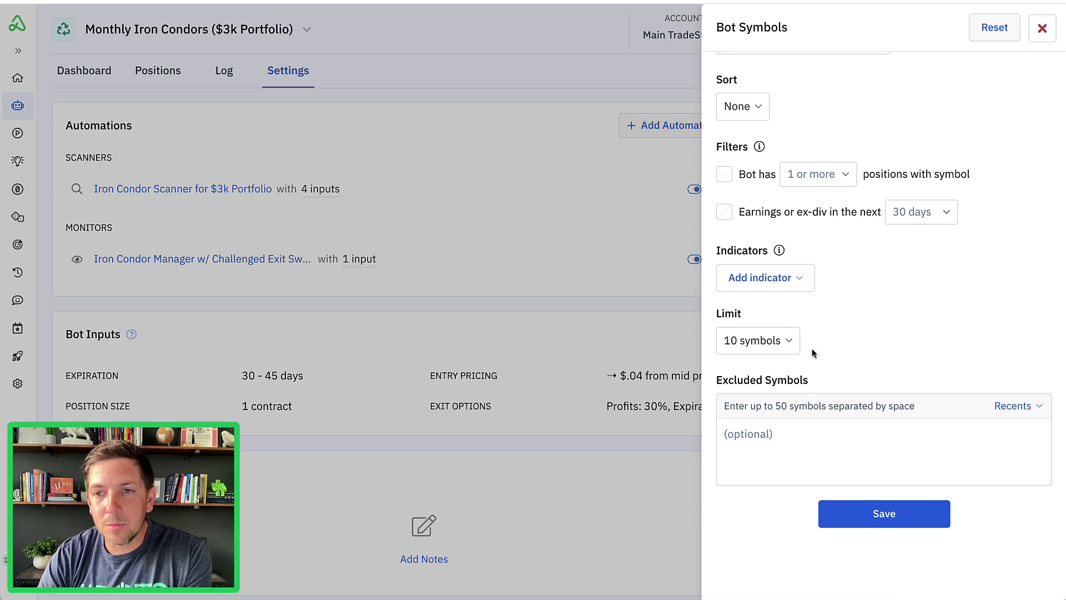
{"action": "scroll", "coordinate": [853, 306], "scroll_direction": "up", "scroll_amount": 3}
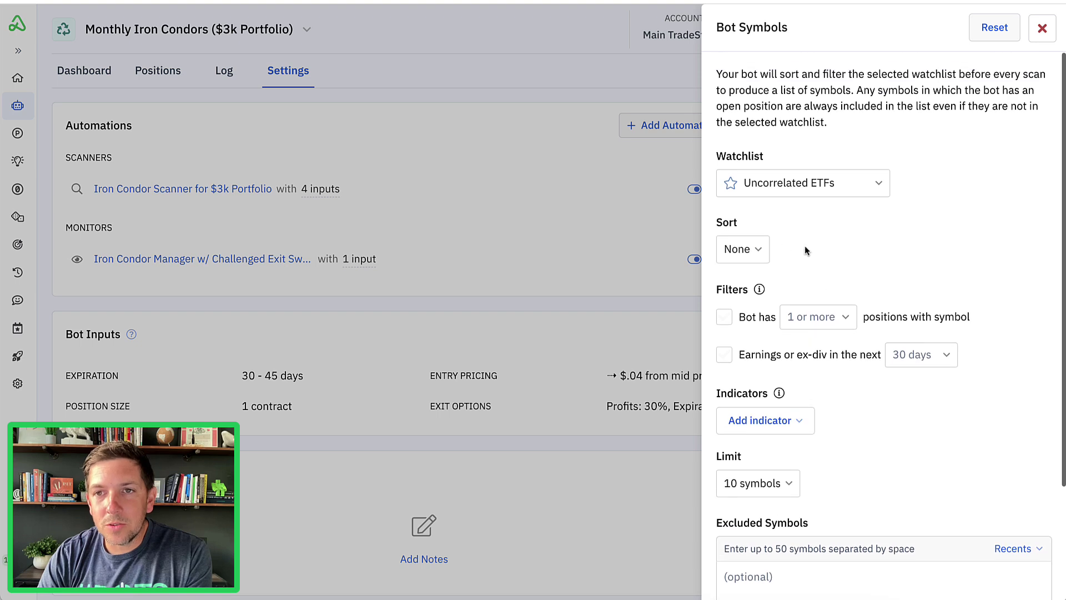
Step: Try sorting the Uncorrelated ETFs watchlist by IV Rank from high to low, and set the sort back to None
{"action": "left_click", "coordinate": [757, 249]}
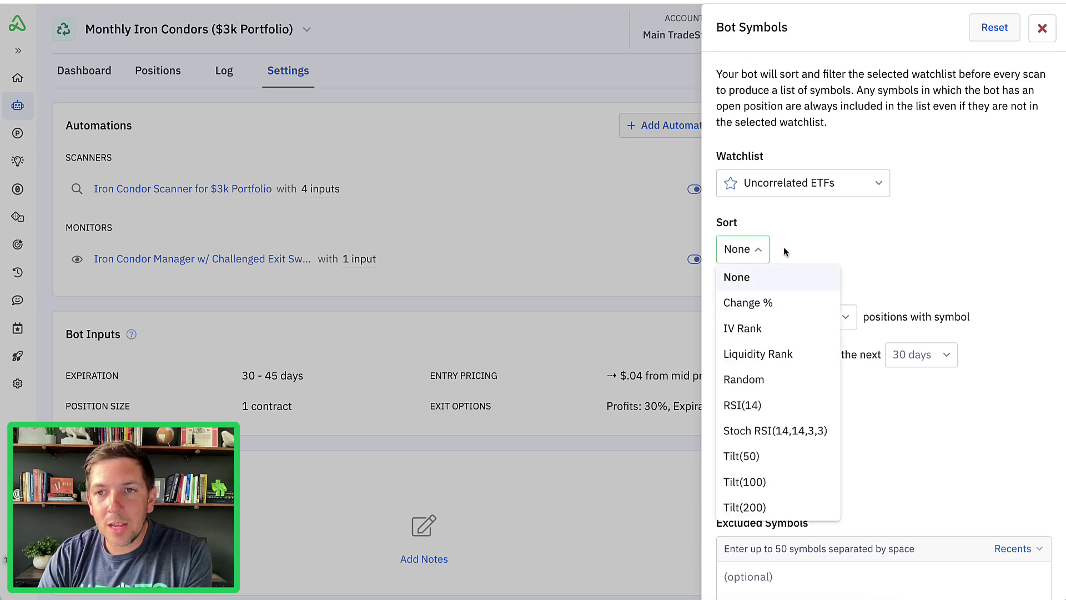
{"action": "left_click", "coordinate": [776, 326]}
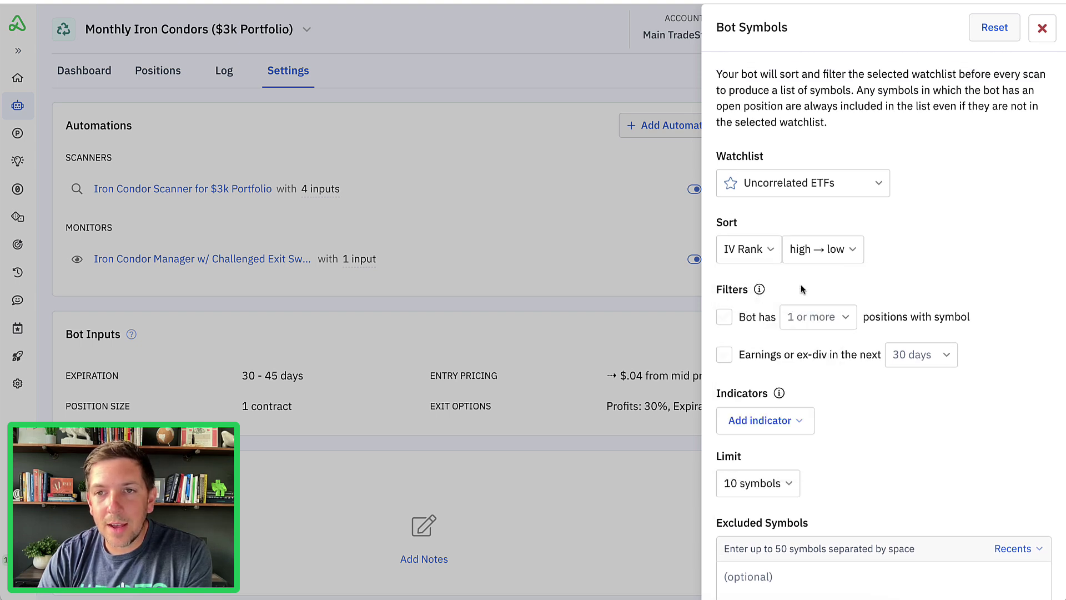
{"action": "left_click", "coordinate": [768, 257]}
{"action": "left_click", "coordinate": [759, 278]}
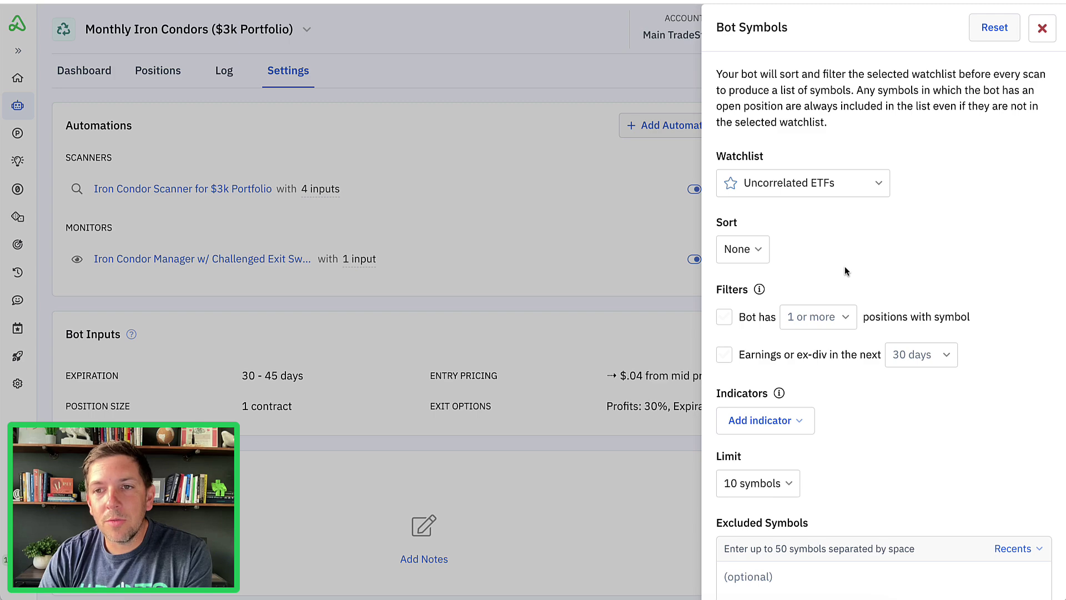
Step: Save the bot's symbol settings and refresh its symbol list
{"action": "scroll", "coordinate": [847, 277], "scroll_direction": "down", "scroll_amount": 3}
{"action": "left_click", "coordinate": [897, 516]}
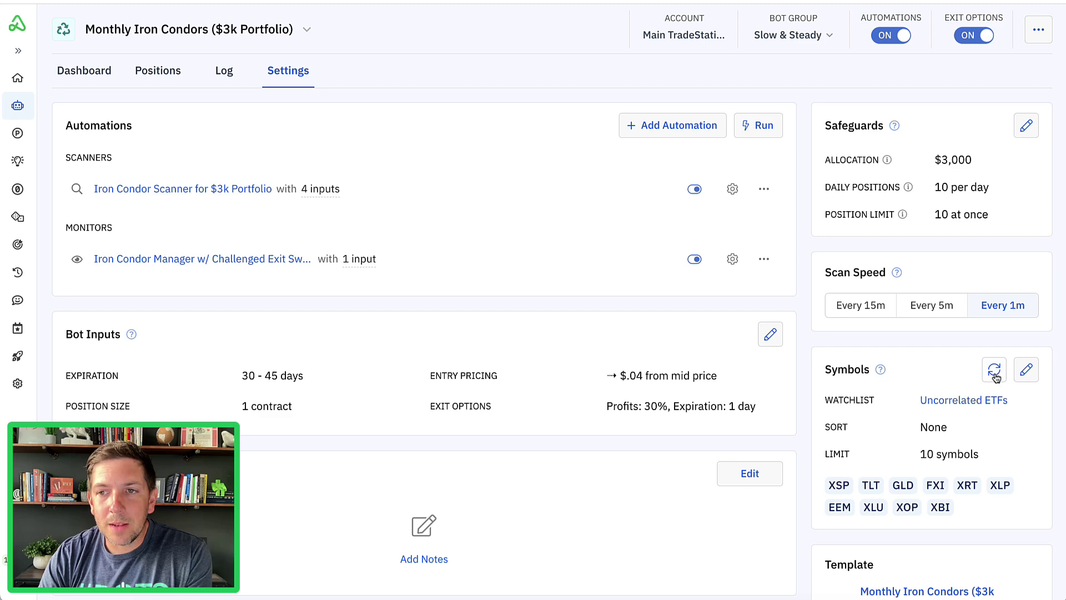
{"action": "left_click", "coordinate": [994, 369]}
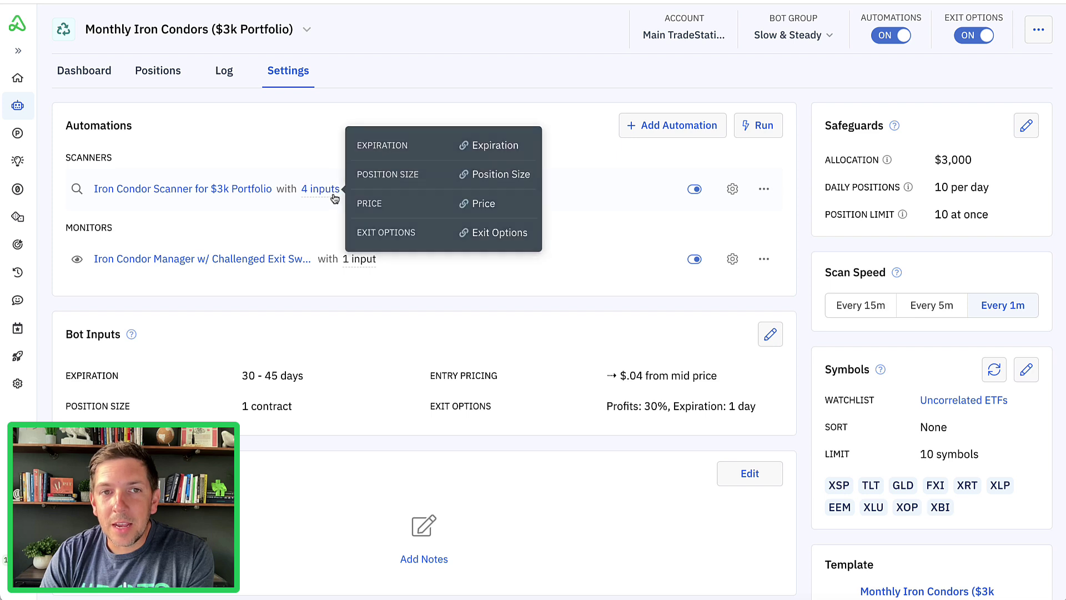
Step: Review the scanner's linked inputs and the bot input values for expiration, position size, entry pricing and exit options
{"action": "mouse_move", "coordinate": [334, 196]}
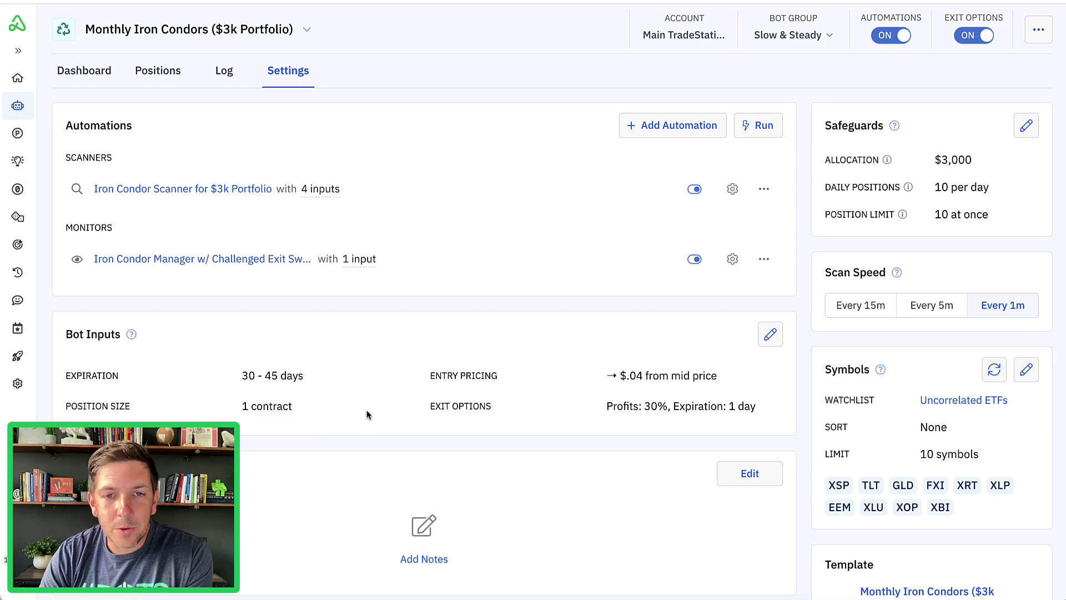
{"action": "left_click", "coordinate": [770, 334]}
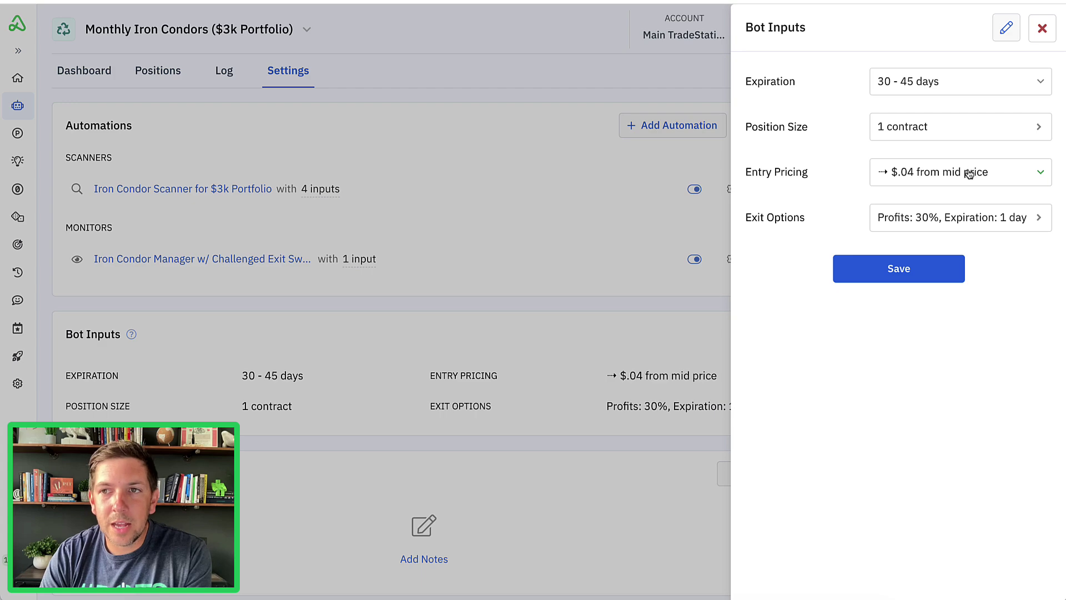
{"action": "left_click", "coordinate": [1042, 28]}
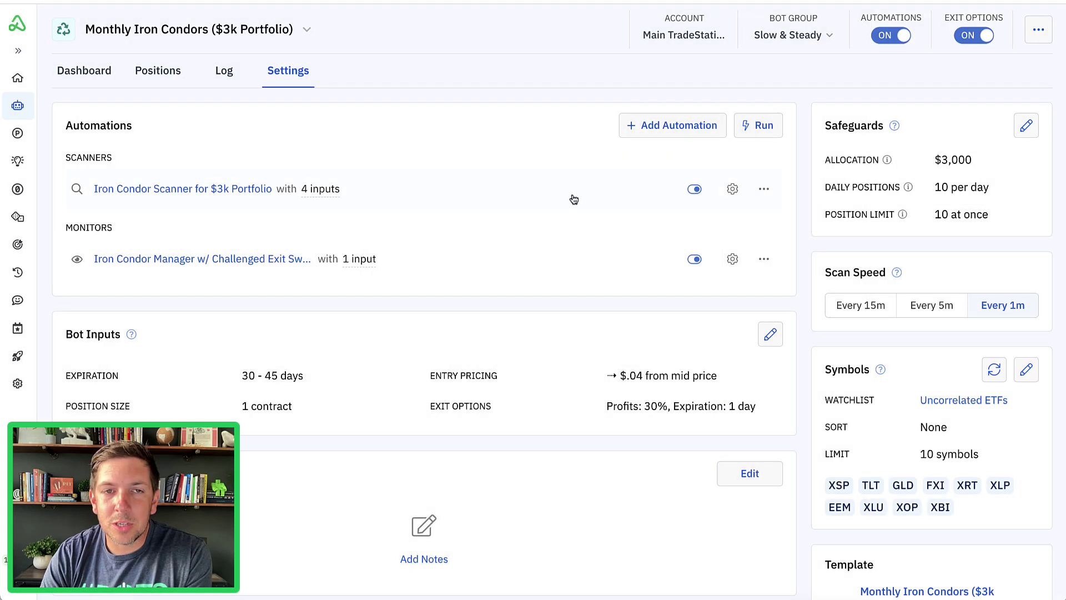
Step: Open the bot's Iron Condor Scanner for $3k Portfolio and inspect which symbols its loop uses
{"action": "left_click", "coordinate": [457, 198]}
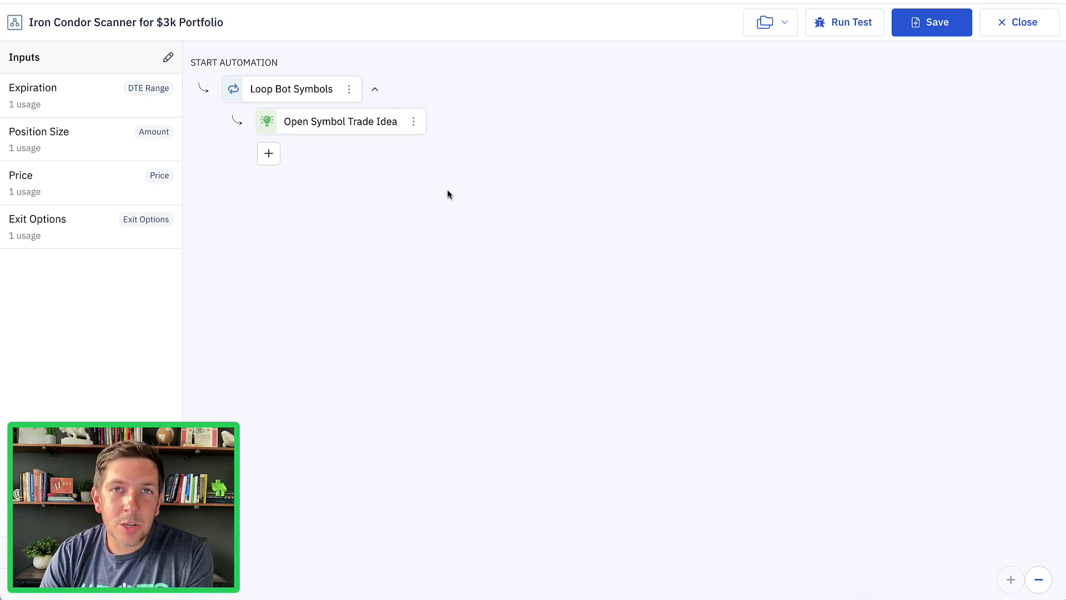
{"action": "left_click", "coordinate": [295, 96]}
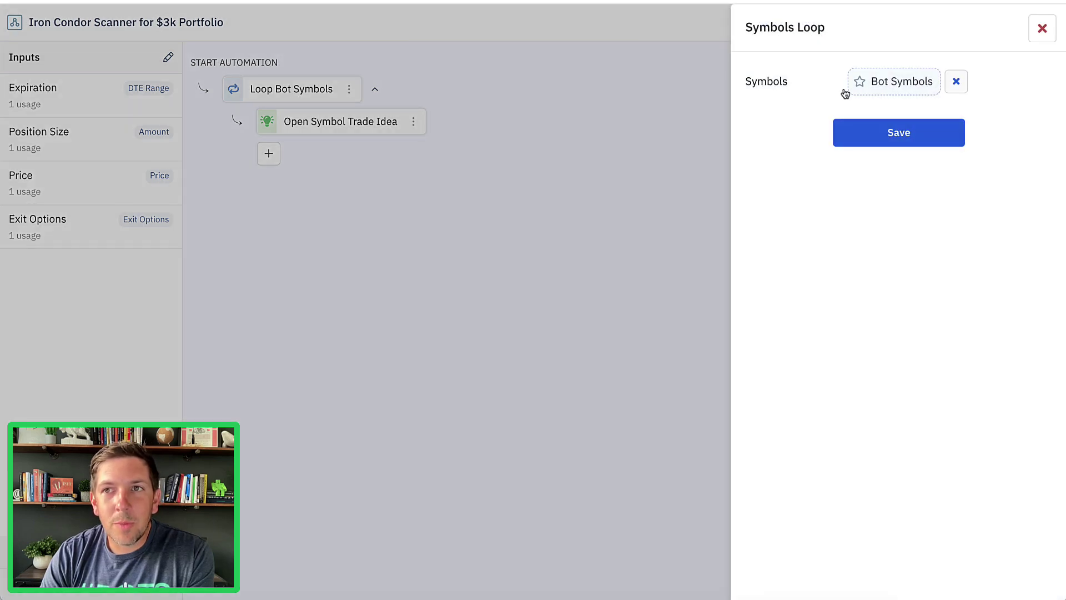
{"action": "left_click", "coordinate": [1034, 38]}
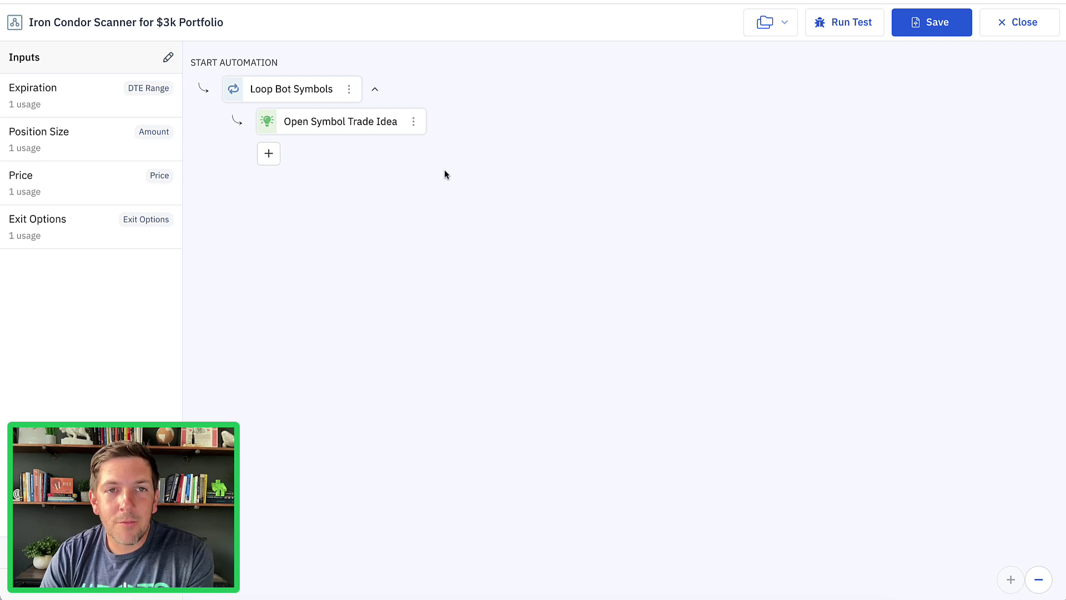
Step: Open the Open Symbol Trade Idea action and examine its symbol, expiration and optional leg settings
{"action": "left_click", "coordinate": [339, 125]}
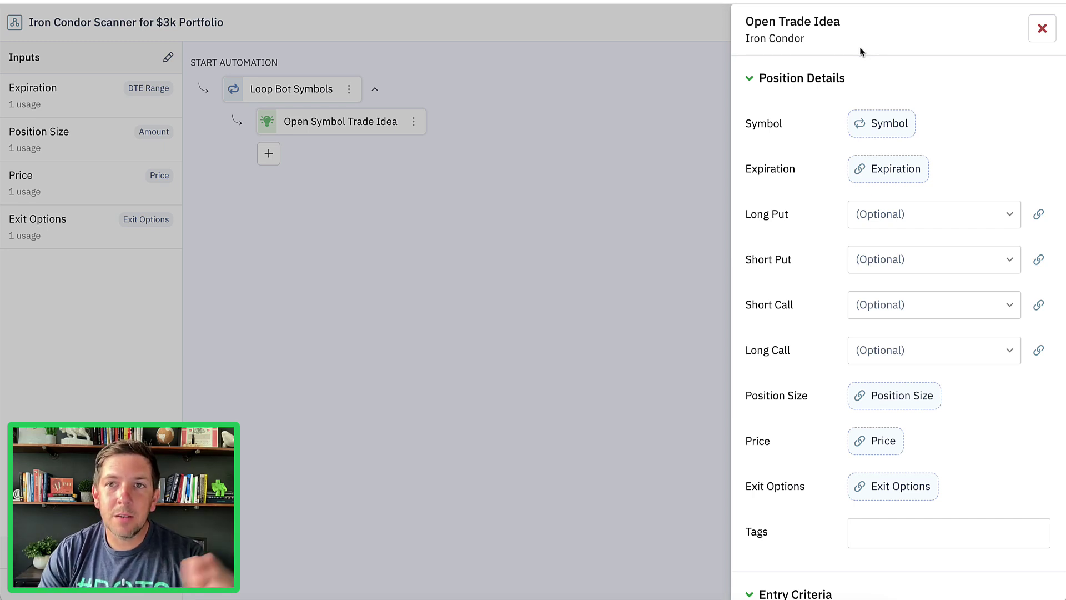
{"action": "mouse_move", "coordinate": [836, 123]}
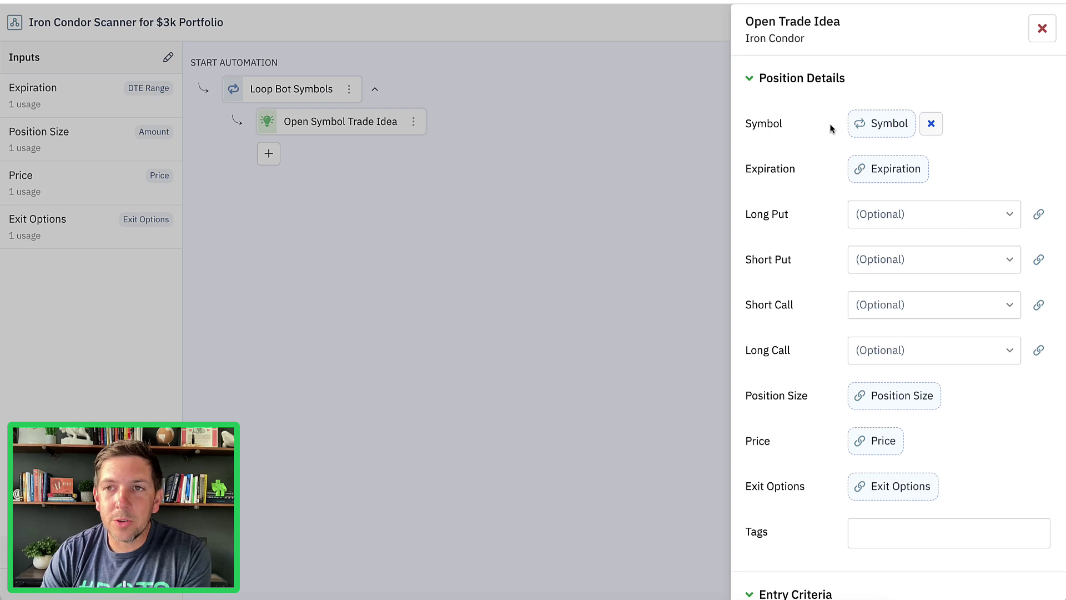
{"action": "mouse_move", "coordinate": [824, 168]}
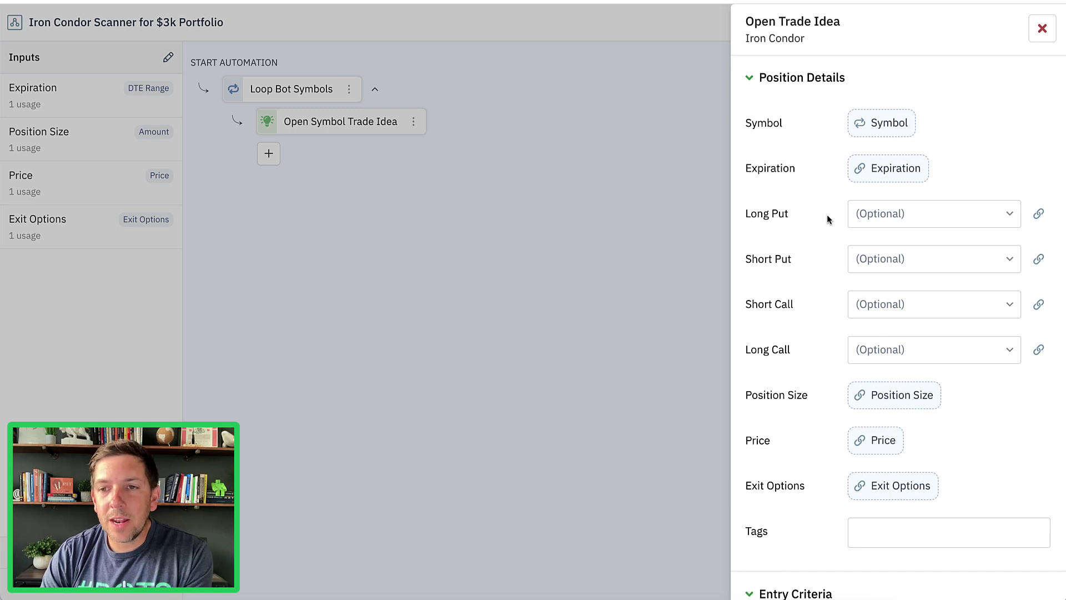
{"action": "scroll", "coordinate": [827, 214], "scroll_direction": "down", "scroll_amount": 1}
{"action": "scroll", "coordinate": [827, 214], "scroll_direction": "up", "scroll_amount": 1}
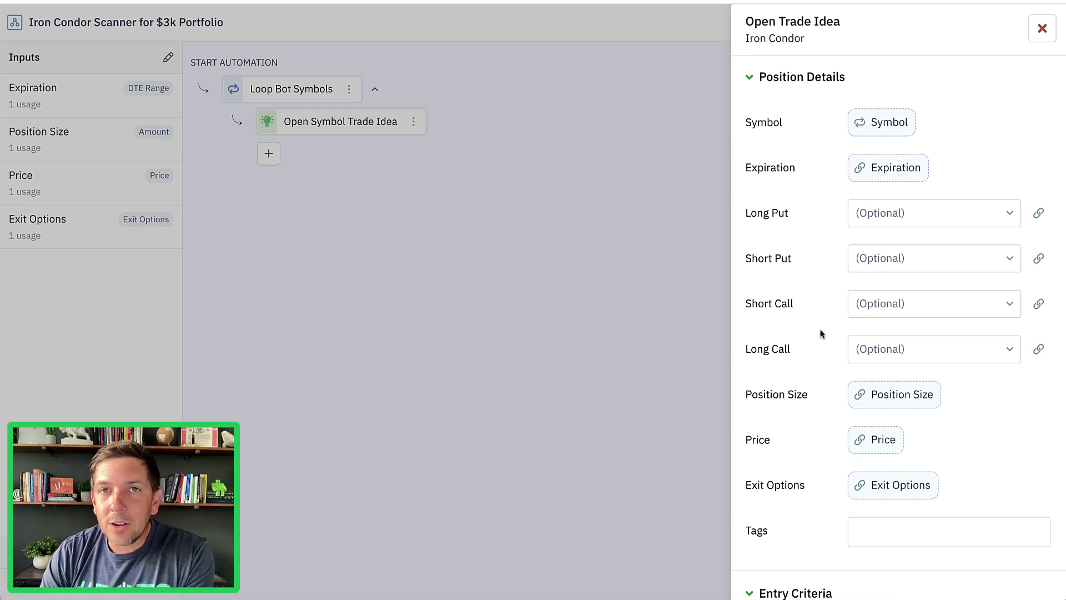
Step: Examine the trade idea's position size, price and exit option links, along with its entry and position criteria
{"action": "scroll", "coordinate": [822, 312], "scroll_direction": "down", "scroll_amount": 3}
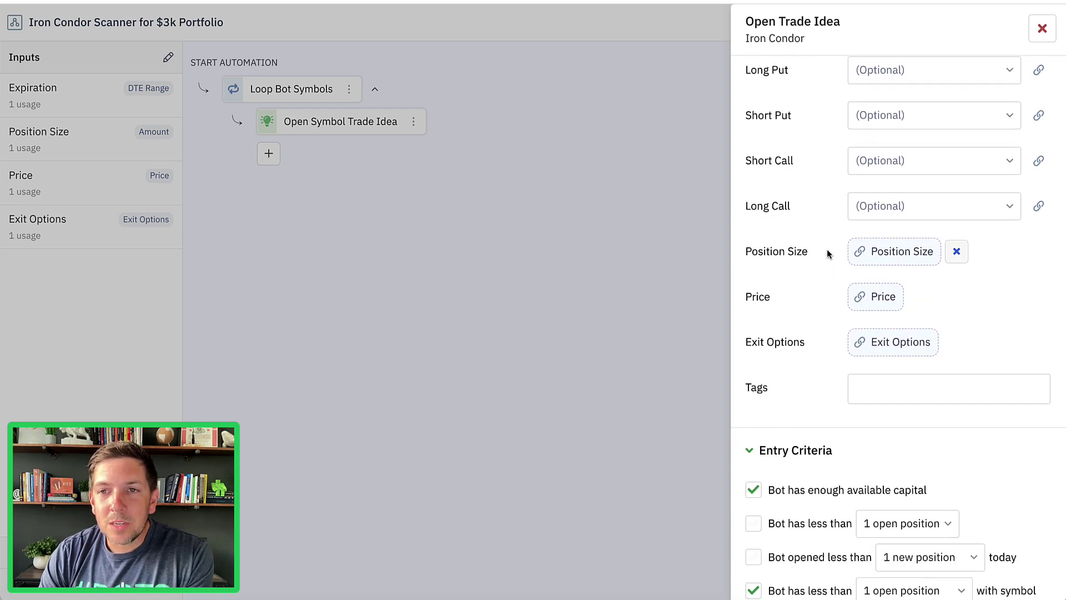
{"action": "mouse_move", "coordinate": [824, 302]}
{"action": "mouse_move", "coordinate": [831, 359]}
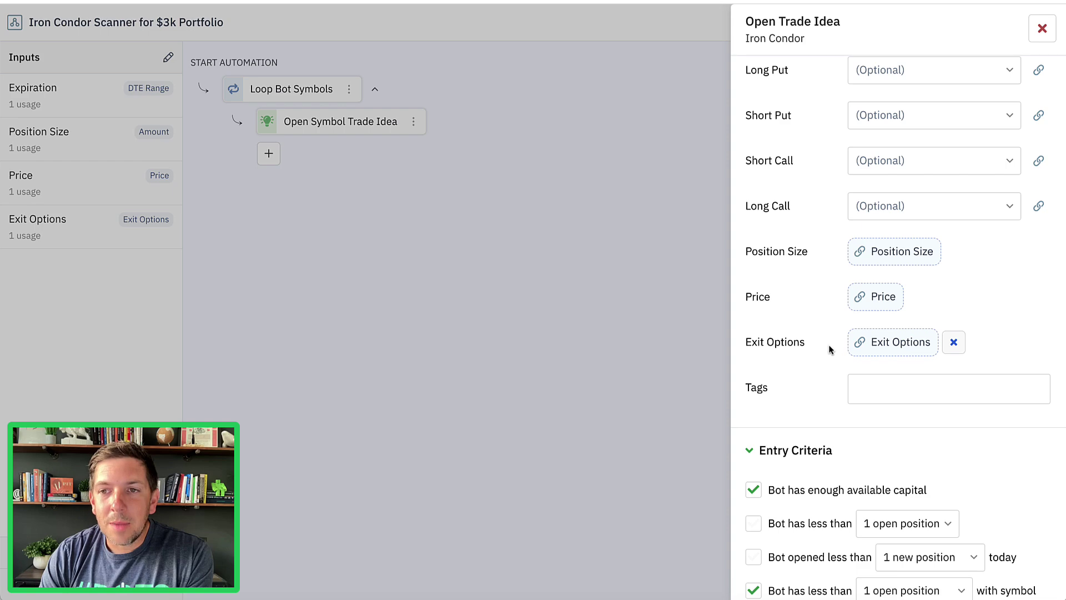
{"action": "scroll", "coordinate": [832, 349], "scroll_direction": "down", "scroll_amount": 4}
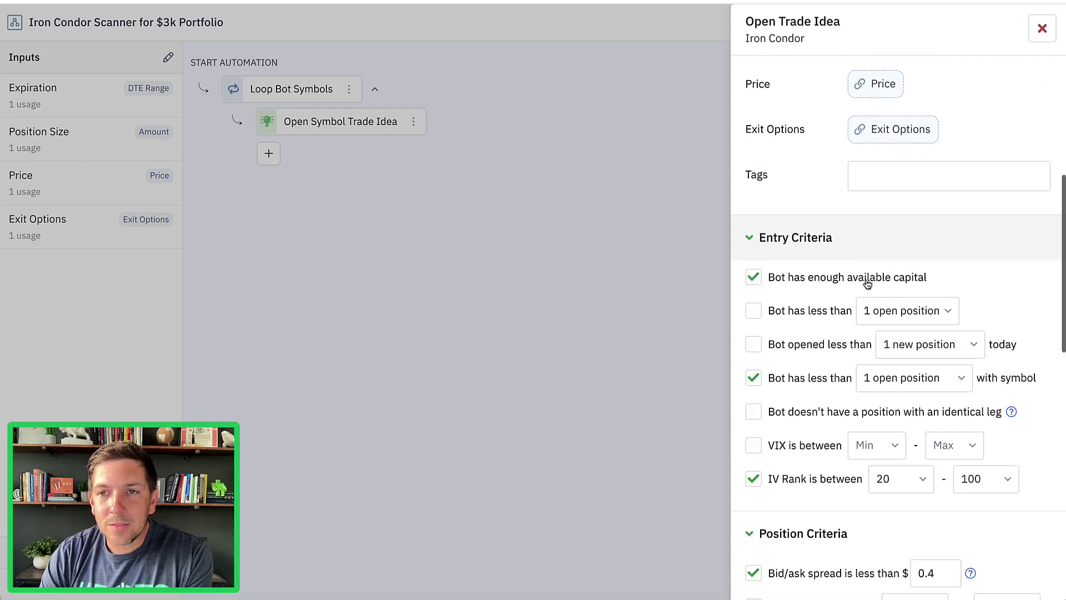
{"action": "scroll", "coordinate": [817, 300], "scroll_direction": "down", "scroll_amount": 3}
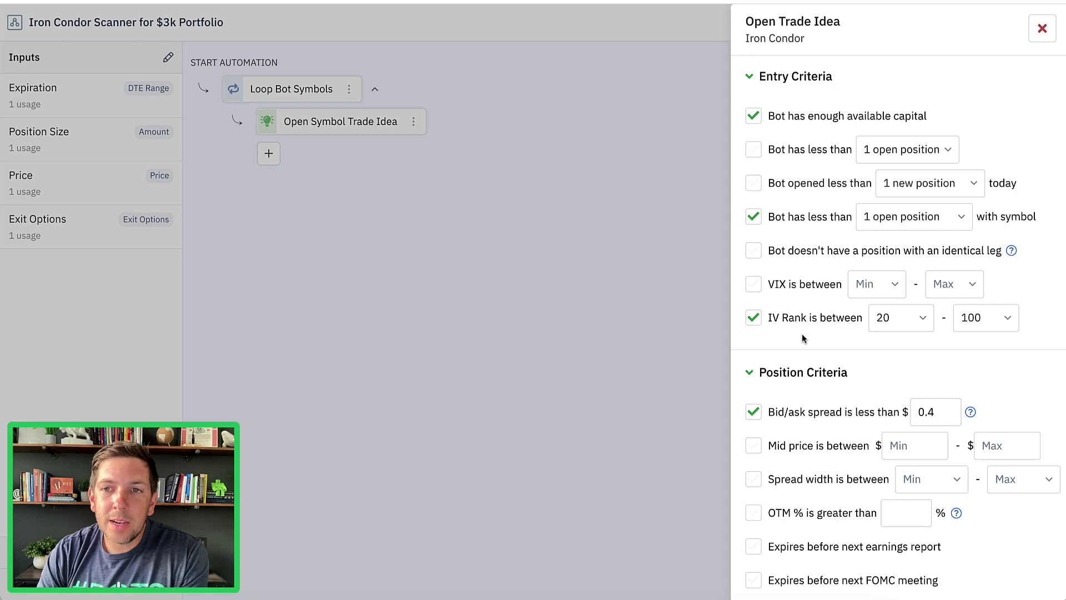
Step: Examine the trade idea's position criteria, turning the filter for reward/risk ratio favorable for probability of max profit on and off again
{"action": "scroll", "coordinate": [814, 324], "scroll_direction": "down", "scroll_amount": 3}
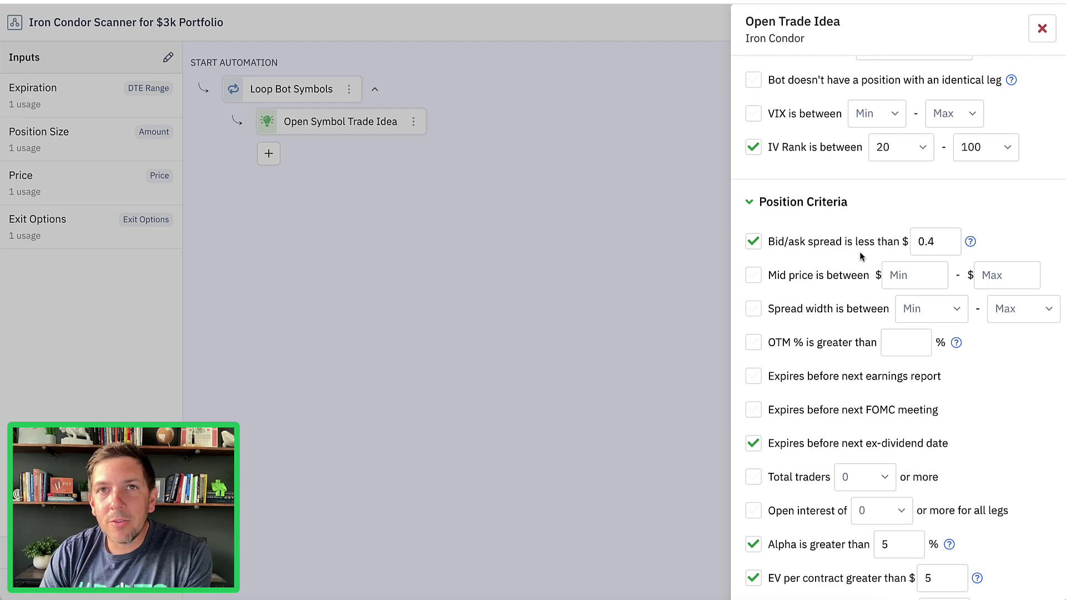
{"action": "scroll", "coordinate": [803, 258], "scroll_direction": "down", "scroll_amount": 3}
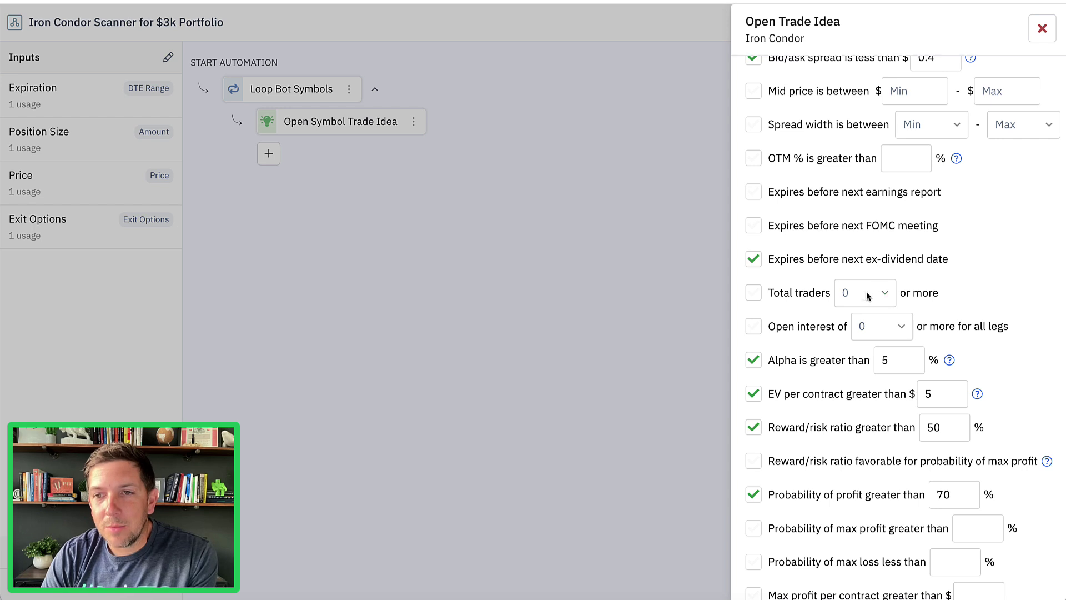
{"action": "scroll", "coordinate": [809, 285], "scroll_direction": "down", "scroll_amount": 2}
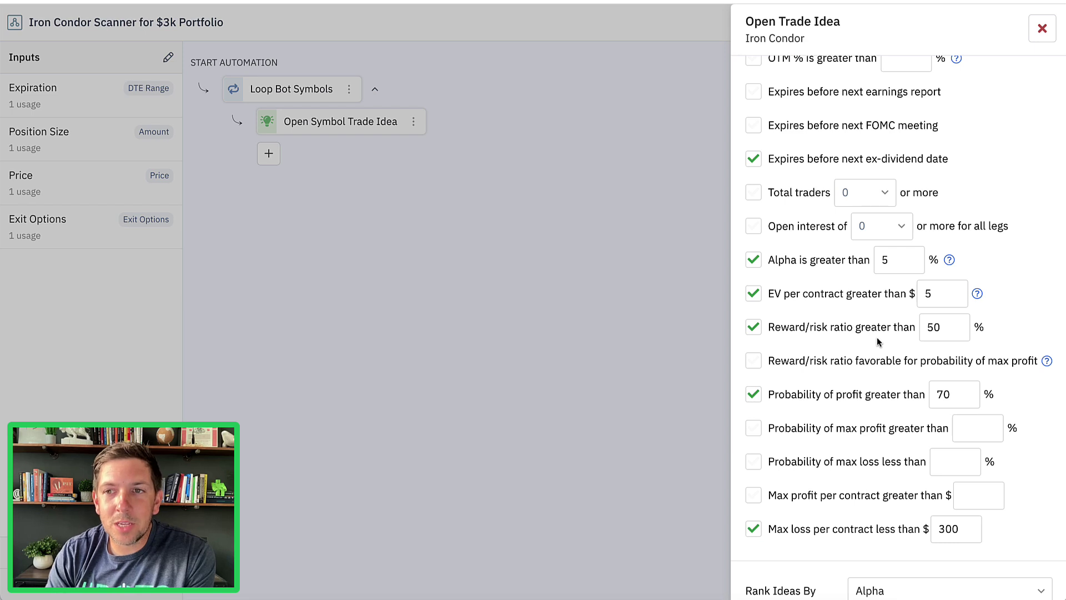
{"action": "left_click", "coordinate": [754, 361]}
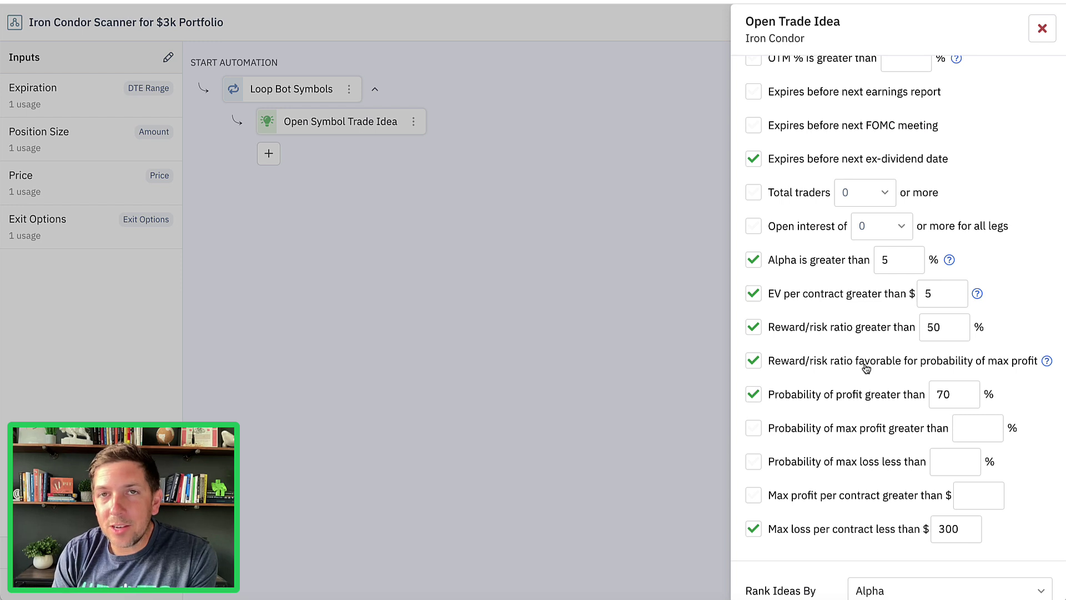
{"action": "left_click", "coordinate": [754, 361]}
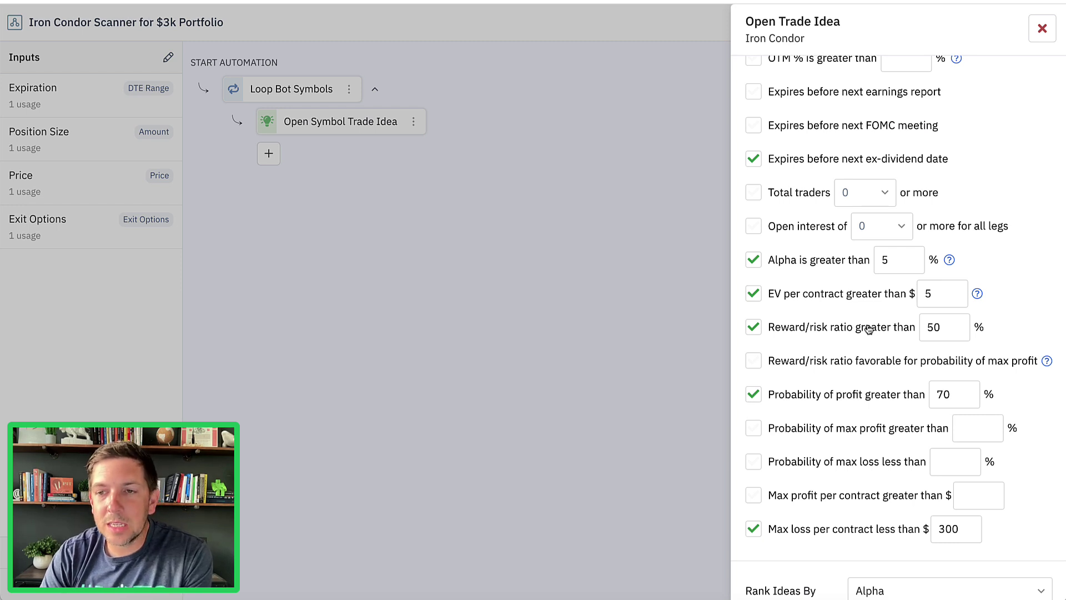
Step: Save the Open Trade Idea settings with ideas ranked by Alpha, and save the scanner automation
{"action": "scroll", "coordinate": [867, 344], "scroll_direction": "down", "scroll_amount": 3}
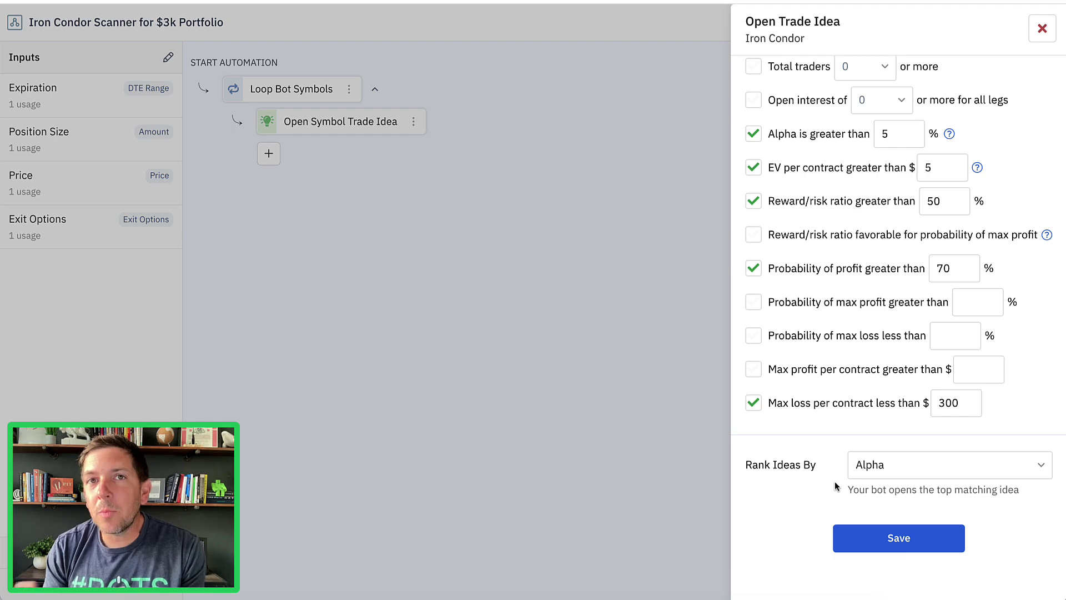
{"action": "left_click", "coordinate": [874, 539]}
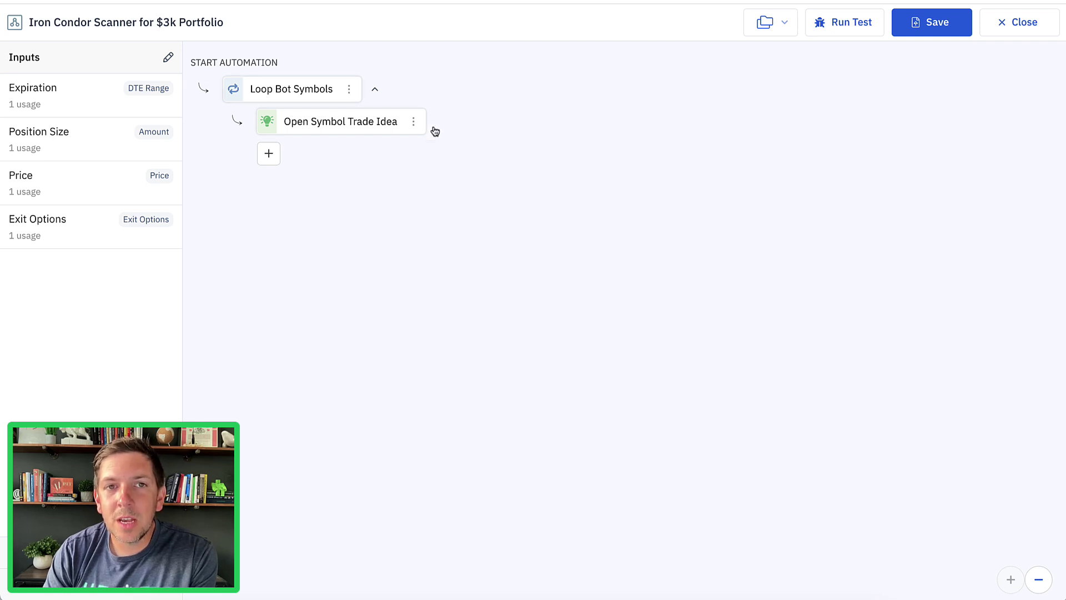
{"action": "left_click", "coordinate": [956, 28]}
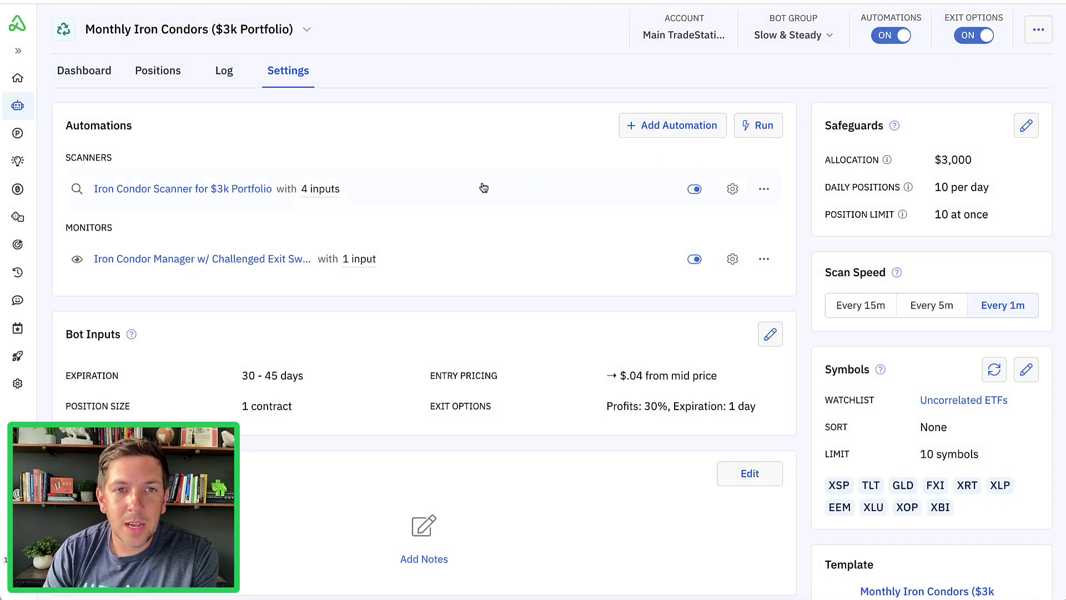
Step: Open the Iron Condor Manager w/ Challenged Exit Switch monitor, inspect its decision logic, and return to the bot settings
{"action": "left_click", "coordinate": [273, 259]}
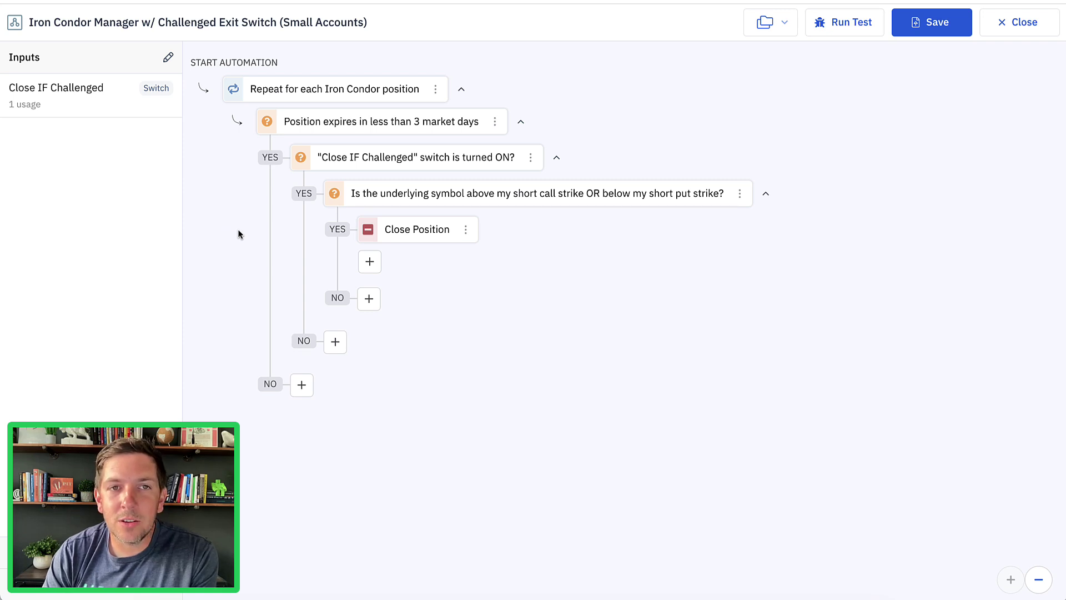
{"action": "left_click", "coordinate": [1021, 26]}
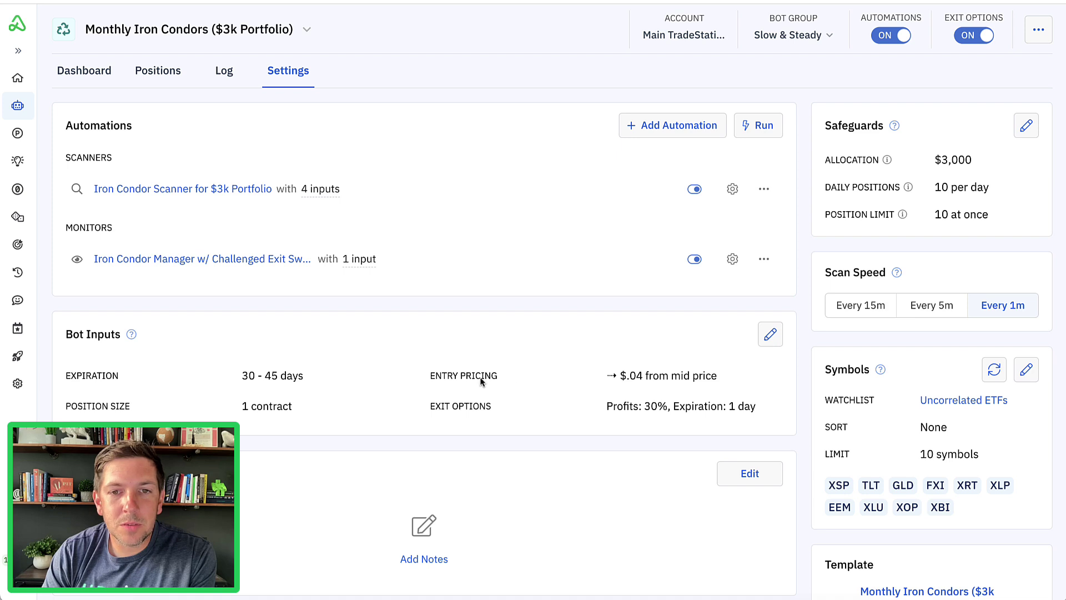
Step: Review the bot's entry pricing and exit options values among its bot inputs
{"action": "left_click_drag", "start_coordinate": [608, 375], "coordinate": [731, 383]}
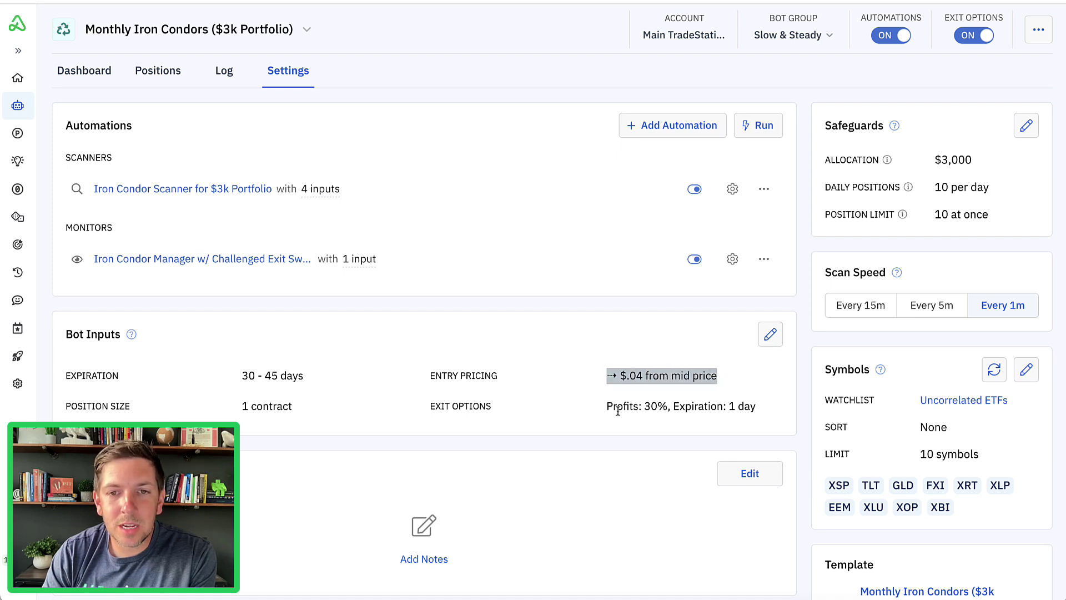
{"action": "left_click_drag", "start_coordinate": [606, 406], "coordinate": [758, 408]}
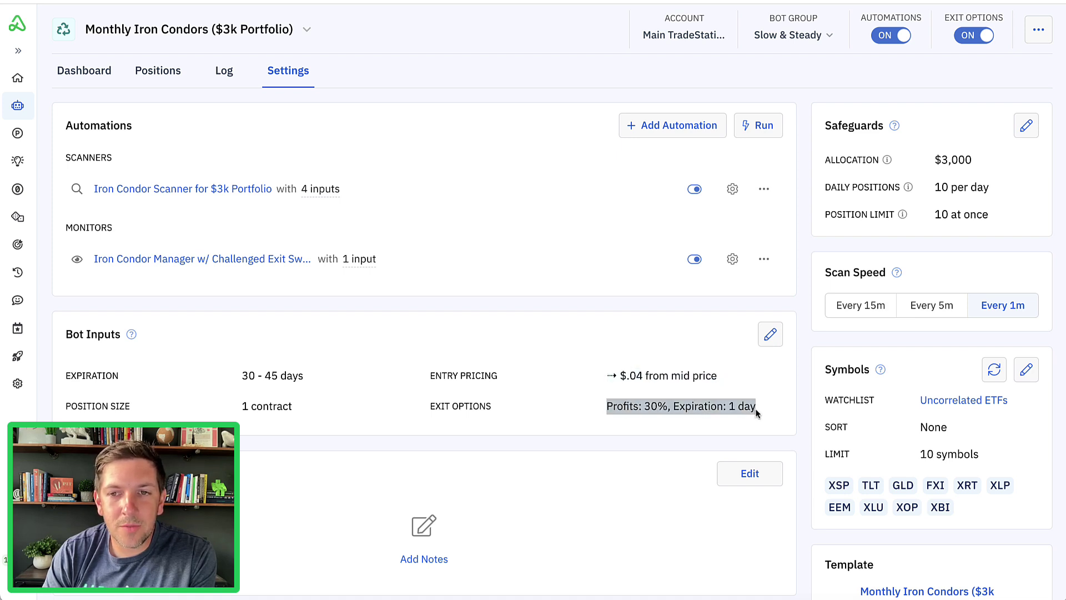
{"action": "left_click", "coordinate": [593, 416]}
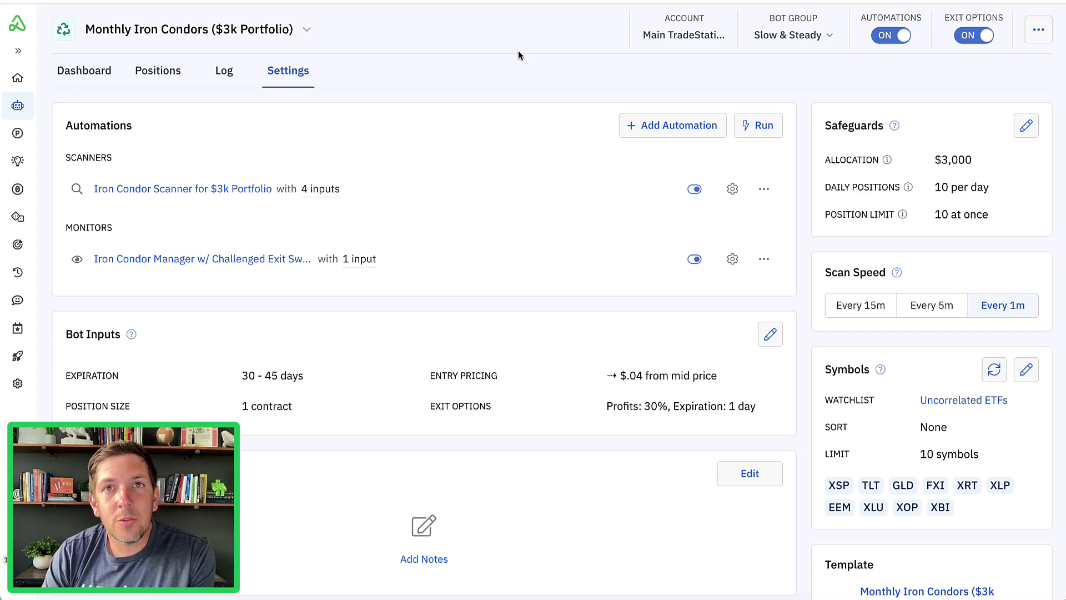
{"action": "scroll", "coordinate": [518, 50], "scroll_direction": "down", "scroll_amount": 1}
{"action": "scroll", "coordinate": [519, 50], "scroll_direction": "up", "scroll_amount": 1}
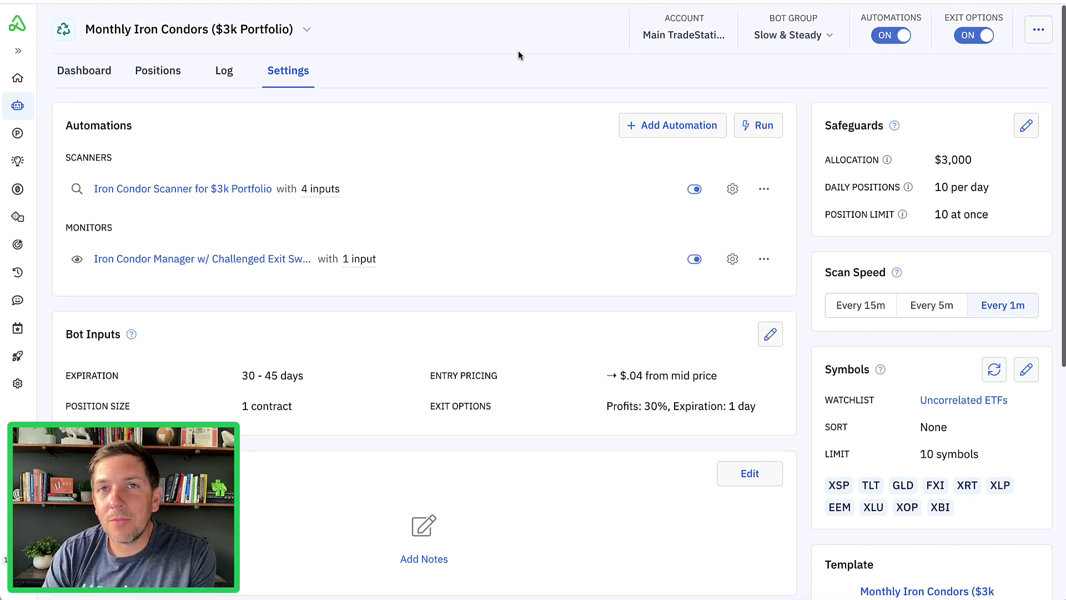